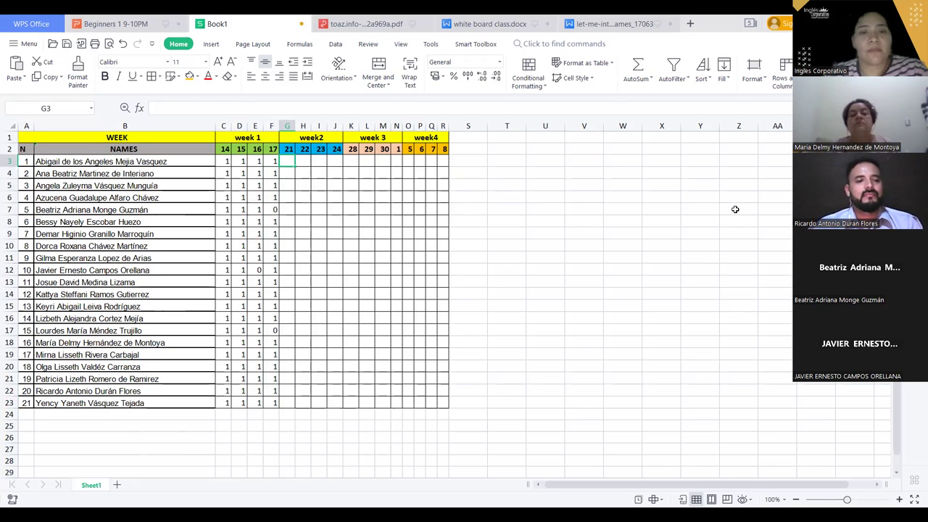
Fill in day 21 attendance in week 2, entering 1 for students 1 to 5 and 0 for student 6
type("1")
key("Return")
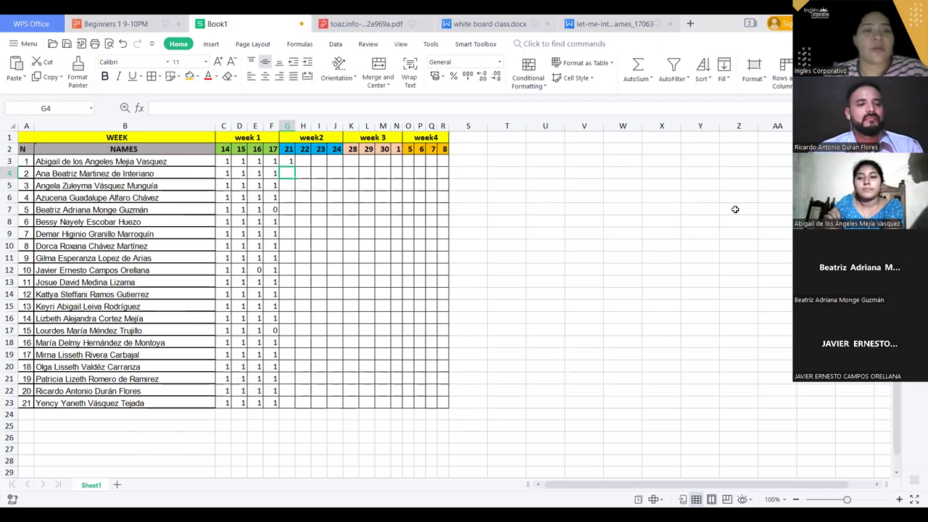
type("1")
key("Return")
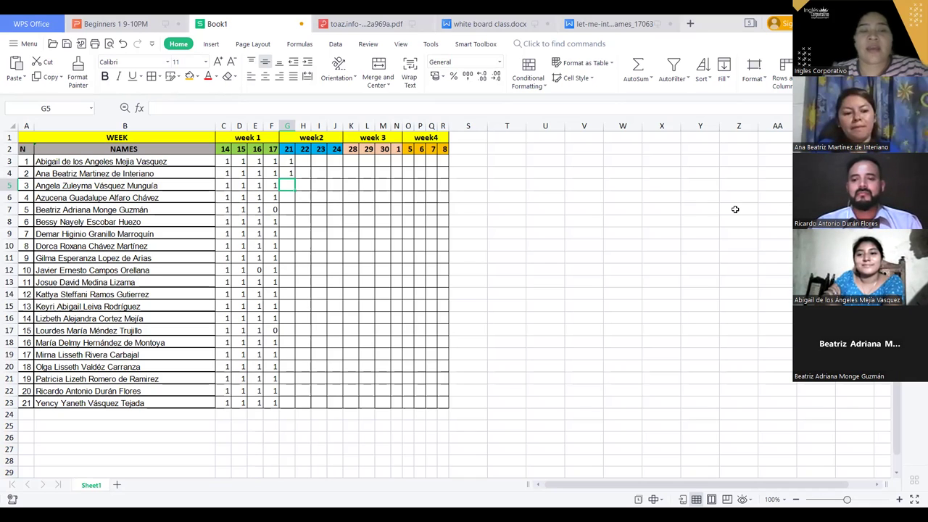
type("1")
key("Return")
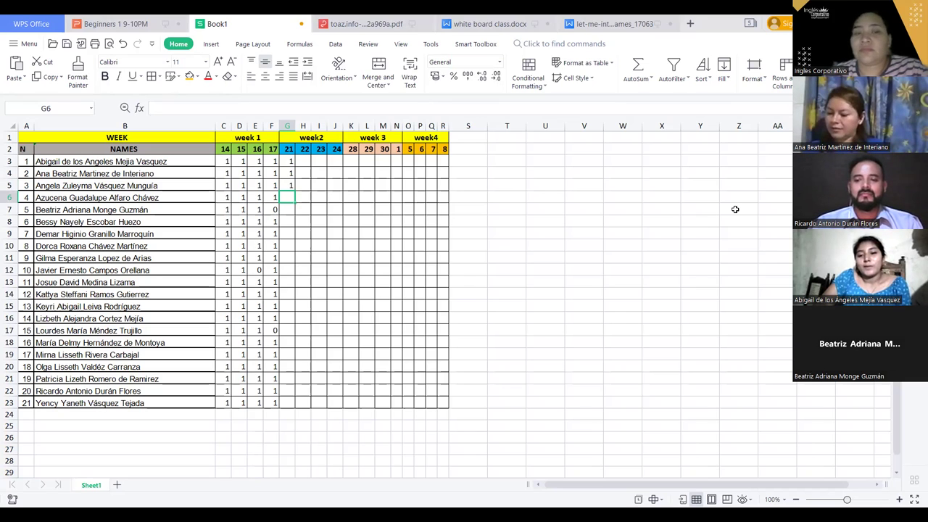
type("1")
key("Return")
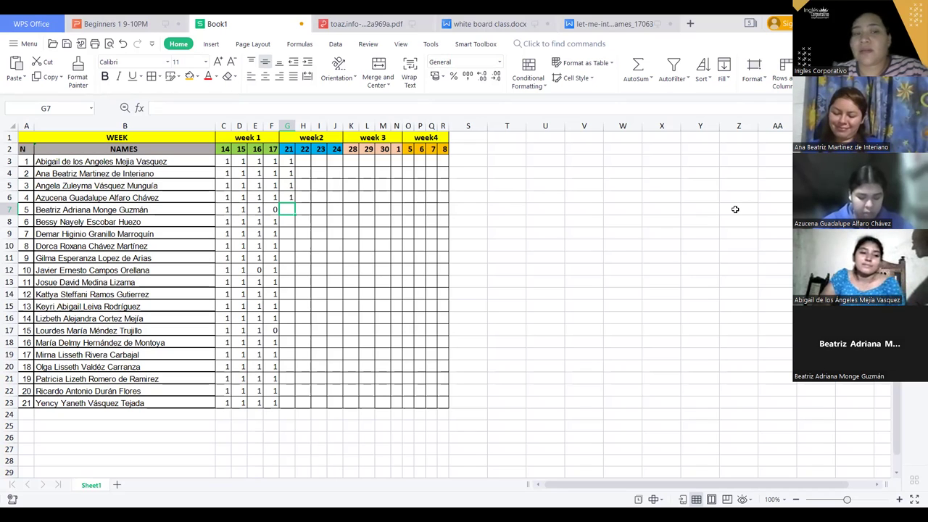
type("1")
key("Return")
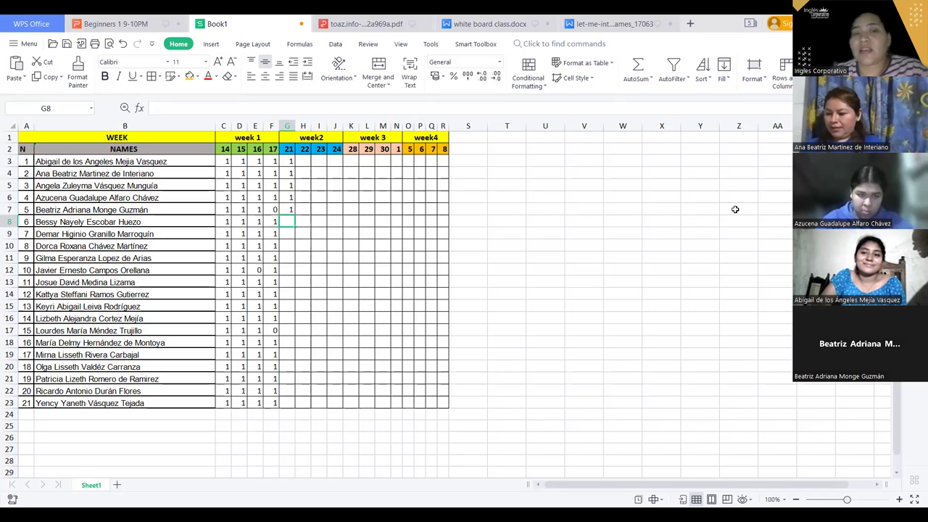
type("0")
key("Return")
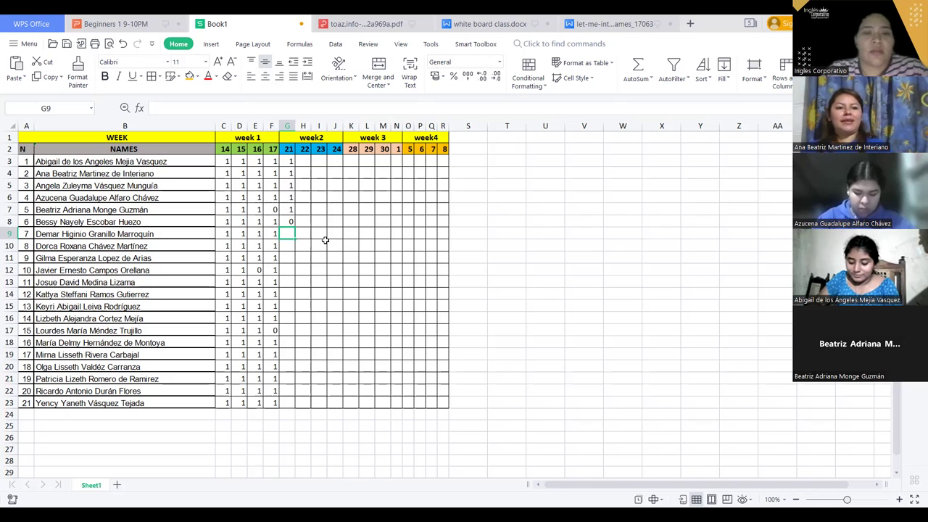
Enter 1 in the day 21 attendance column for students 7 to 11
left_click(298, 234)
left_click(289, 234)
type("1")
key("Return")
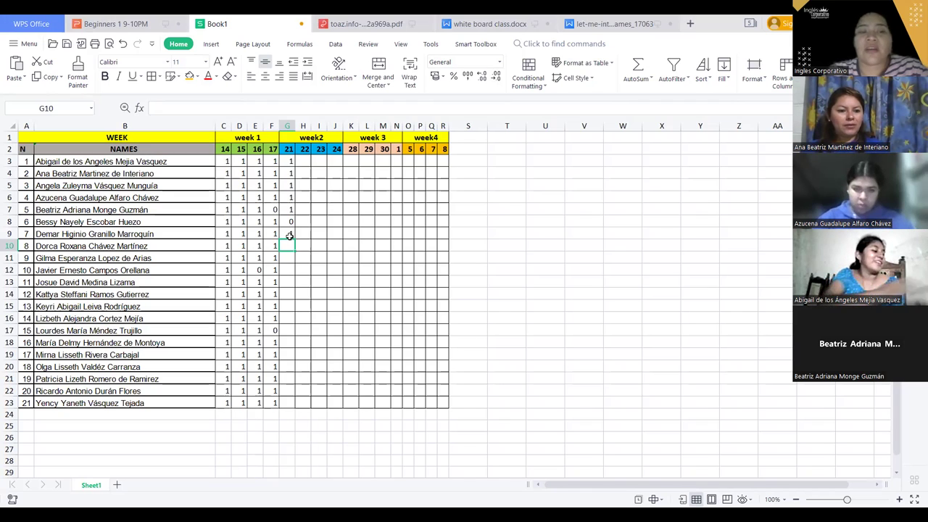
type("1")
key("Return")
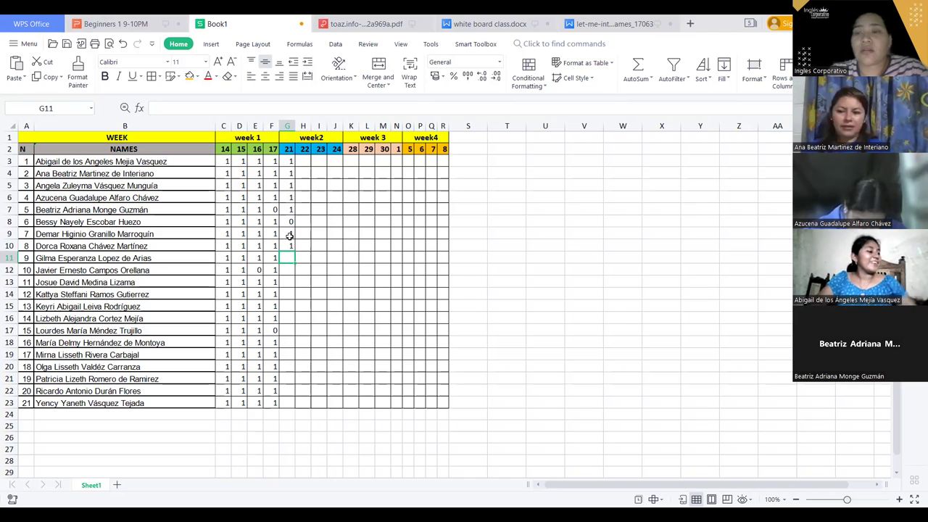
type("1")
key("Return")
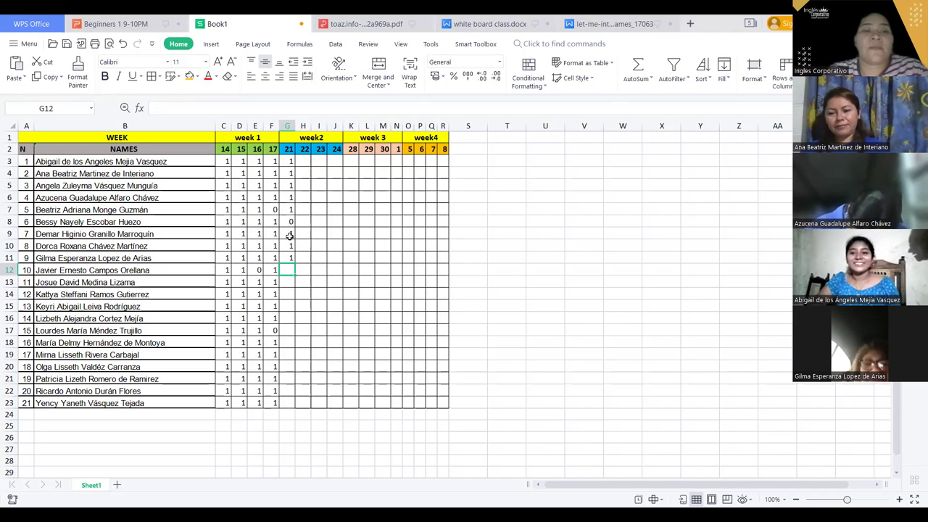
type("1")
key("Return")
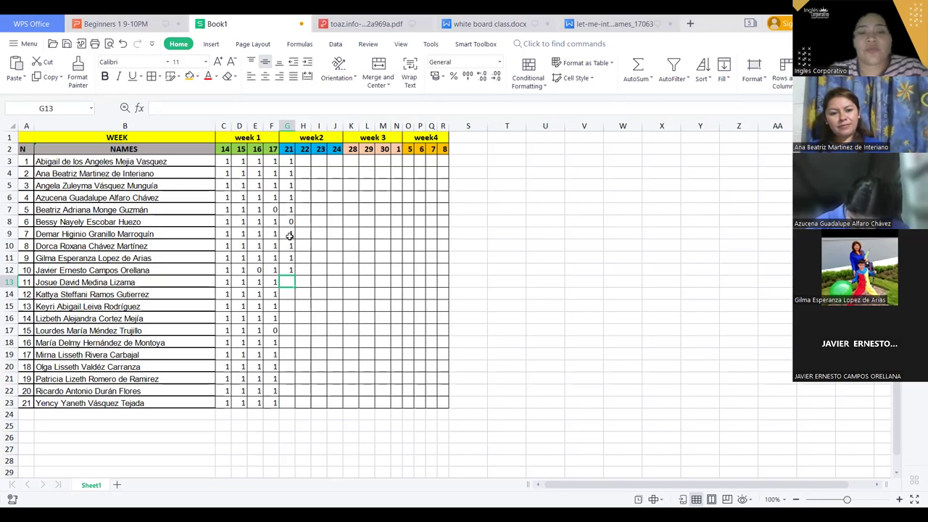
type("1")
key("Return")
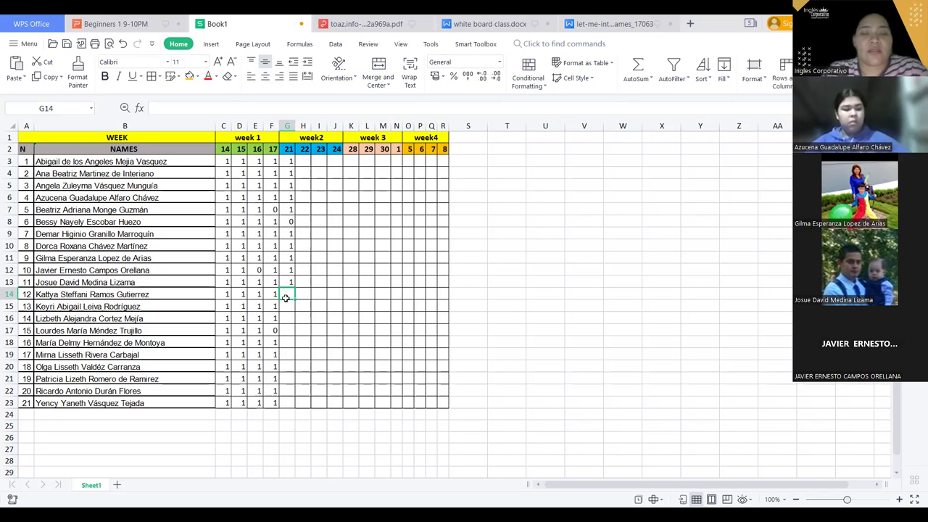
Mark students 12 to 16 with 1 in the day 21 attendance column
type("1")
key("Return")
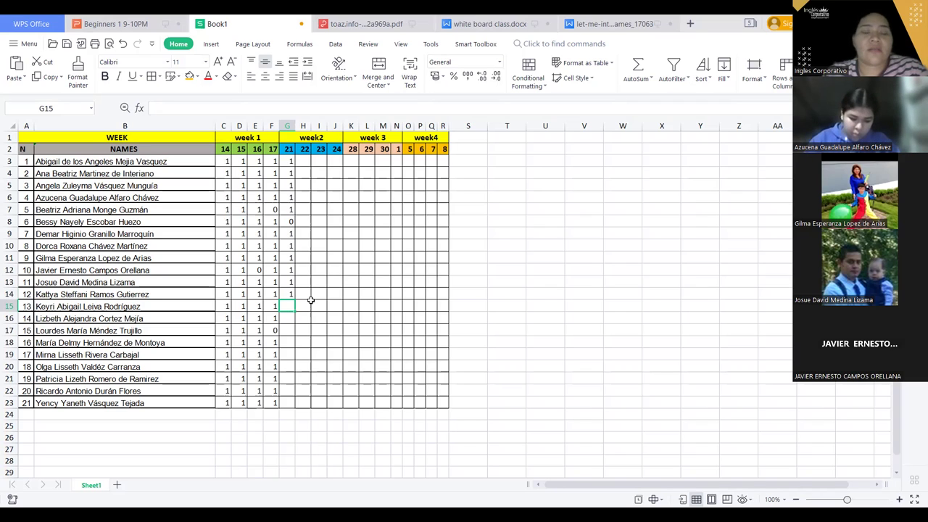
type("1")
key("Return")
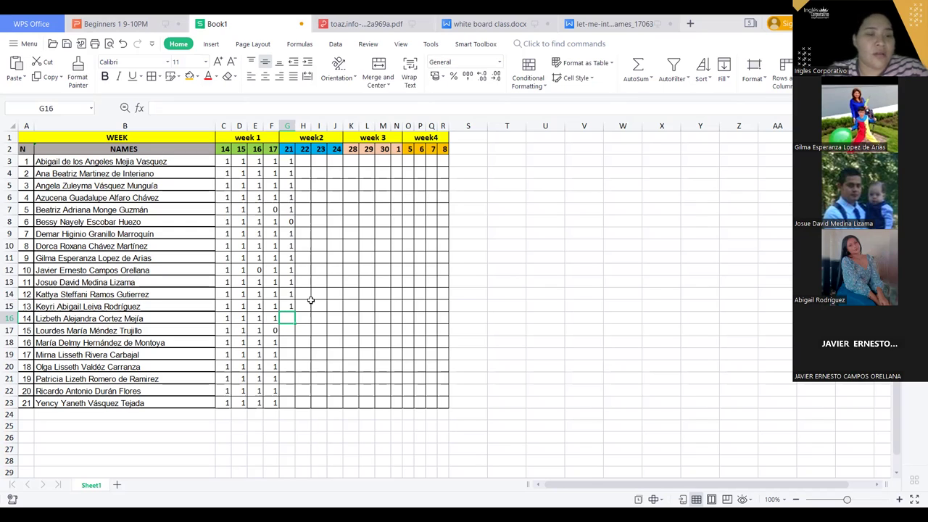
type("1")
key("Return")
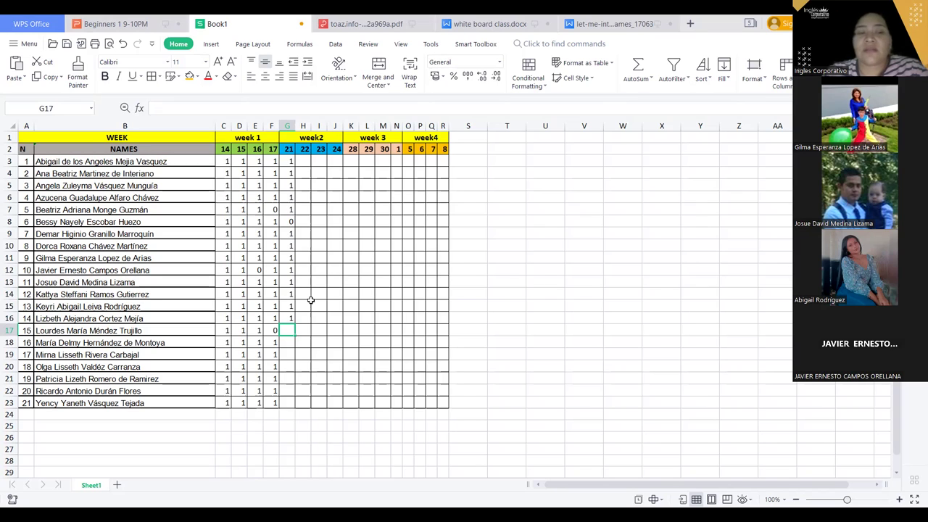
type("1")
key("Return")
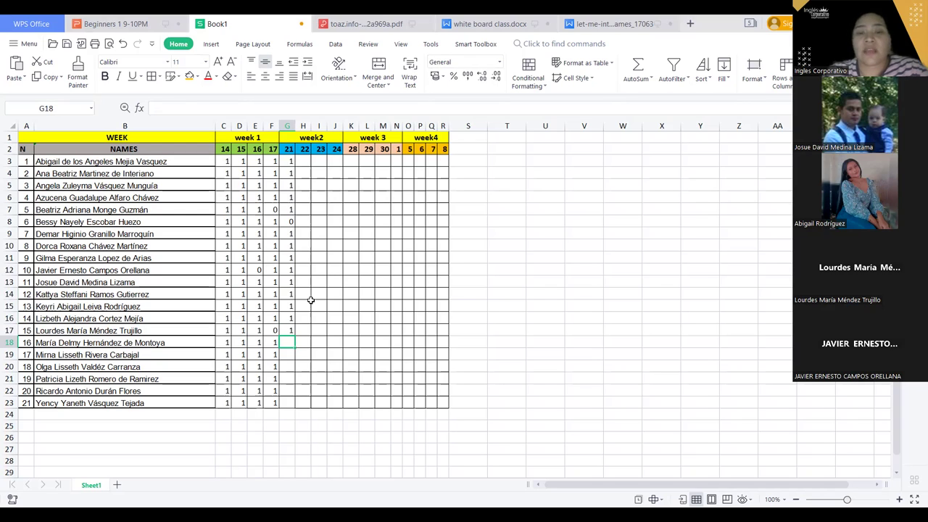
type("1")
key("Return")
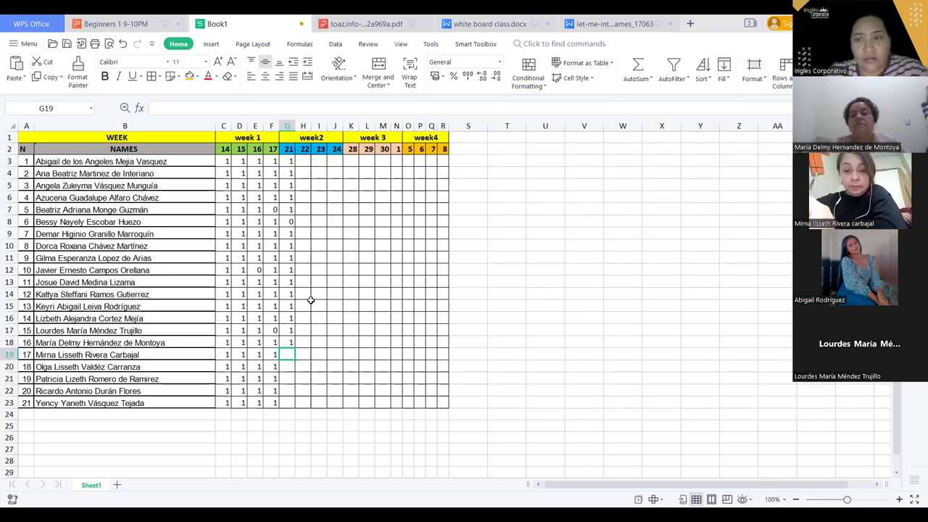
Complete the day 21 attendance column by entering 1 for students 17 to 21
type("1")
key("Return")
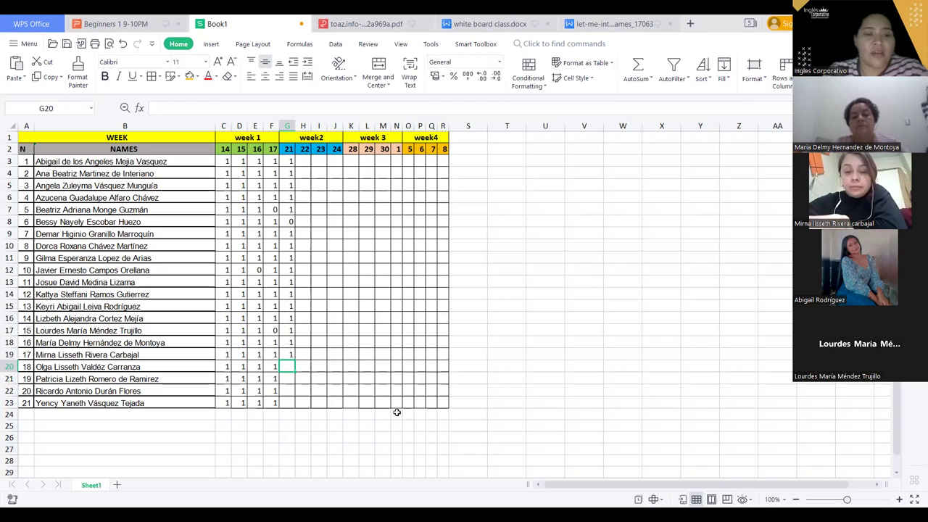
type("1")
key("Return")
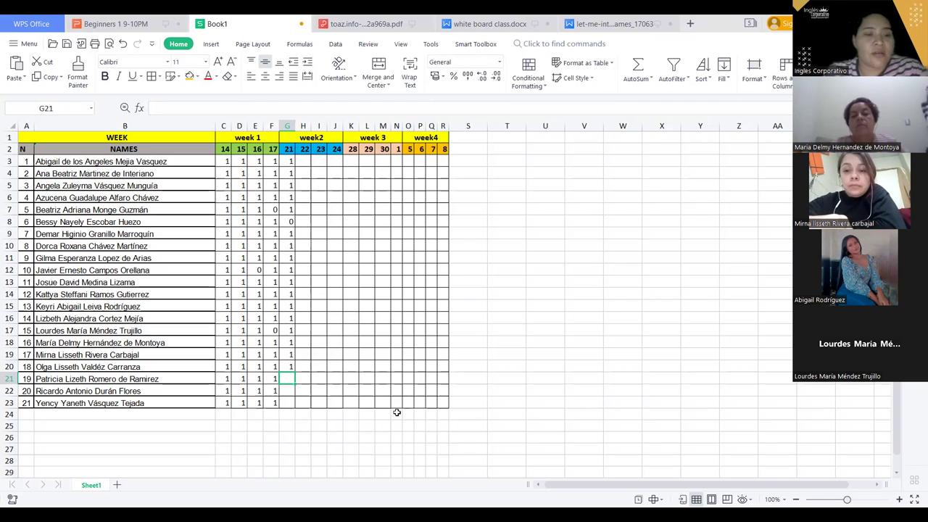
type("1")
key("Return")
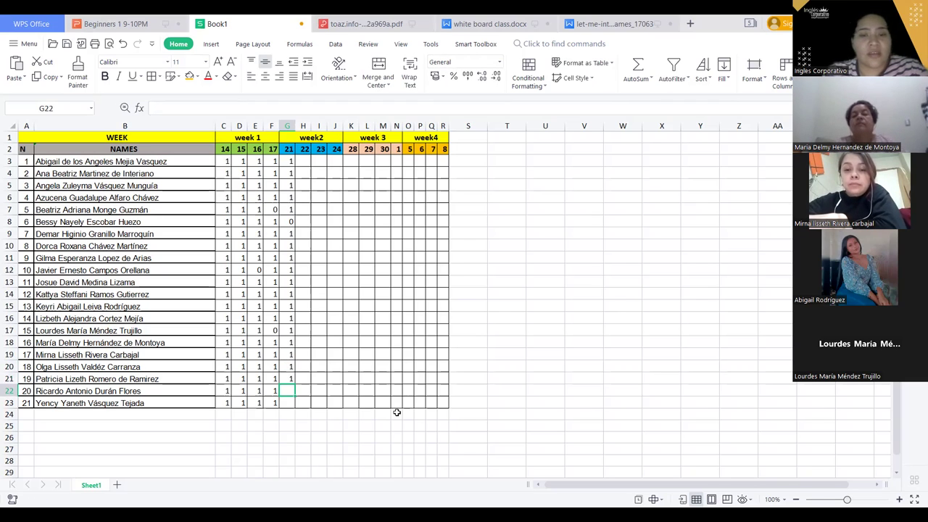
type("1")
key("Return")
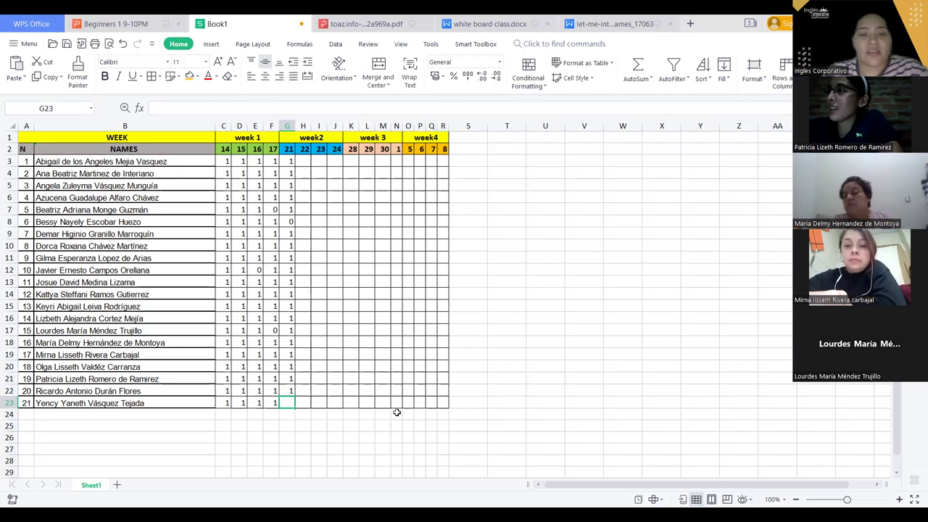
type("1")
key("Return")
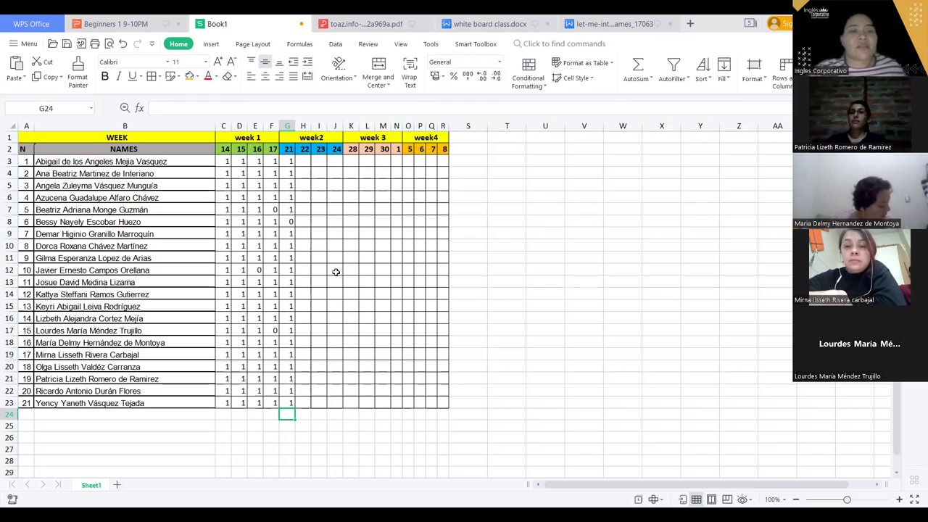
left_click(293, 220)
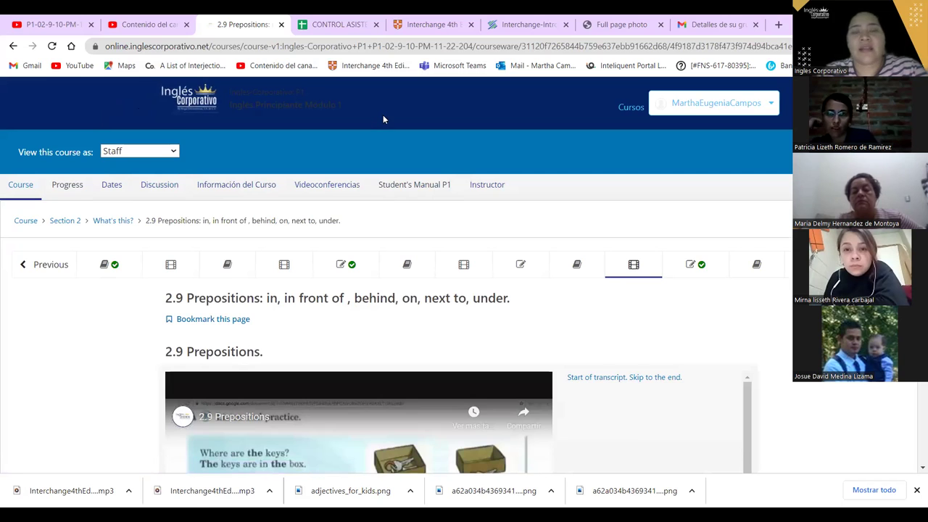
Open the Student's Manual P1 from the Inglés Corporativo course page in the browser
left_click(153, 151)
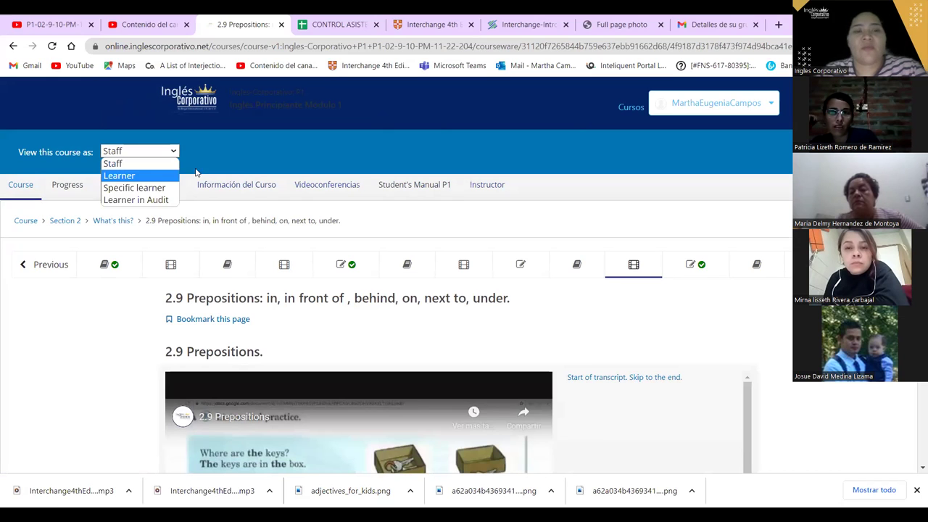
left_click(244, 149)
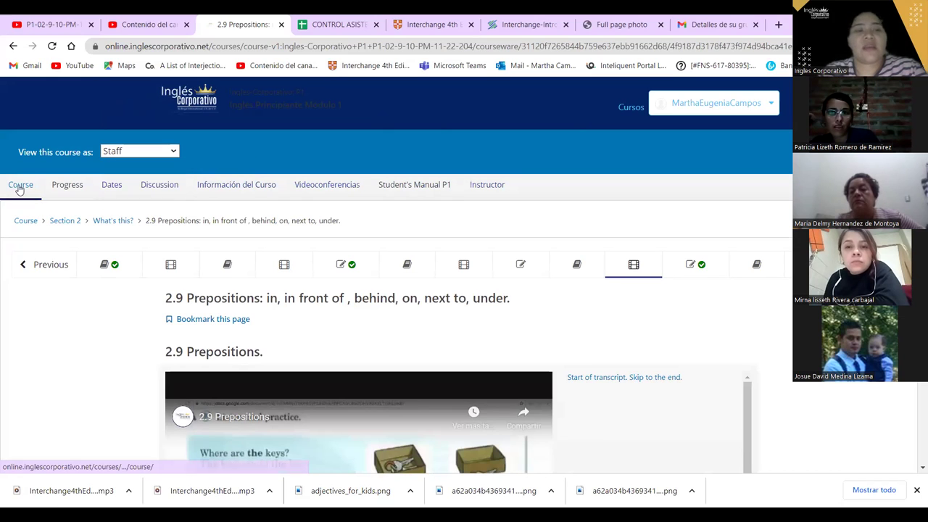
left_click(417, 188)
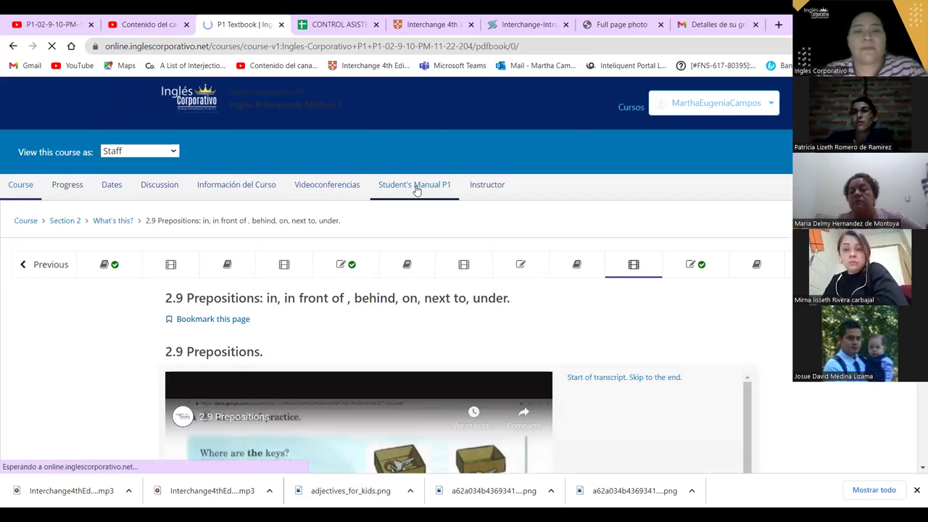